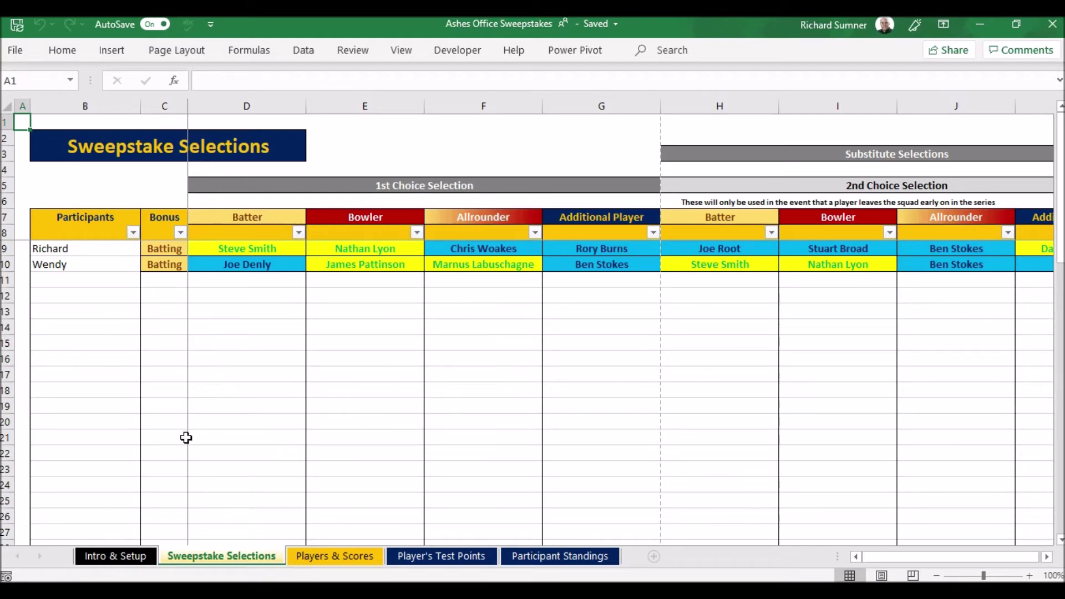
- Look at the Intro & Setup sheet and check the bonus choices for the first empty row of Sweepstake Selections
click(133, 557)
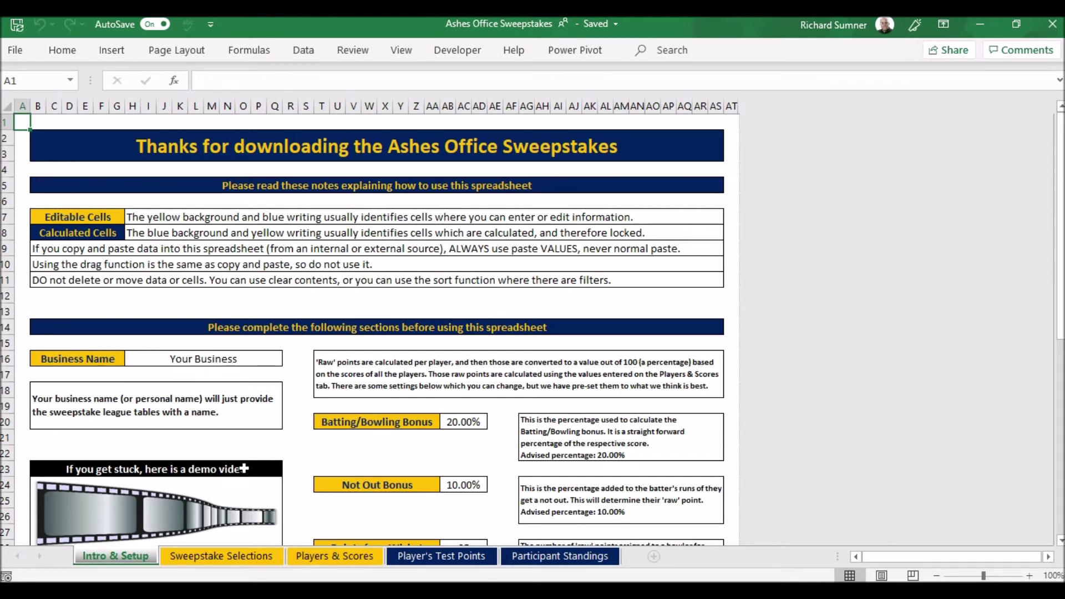
click(220, 557)
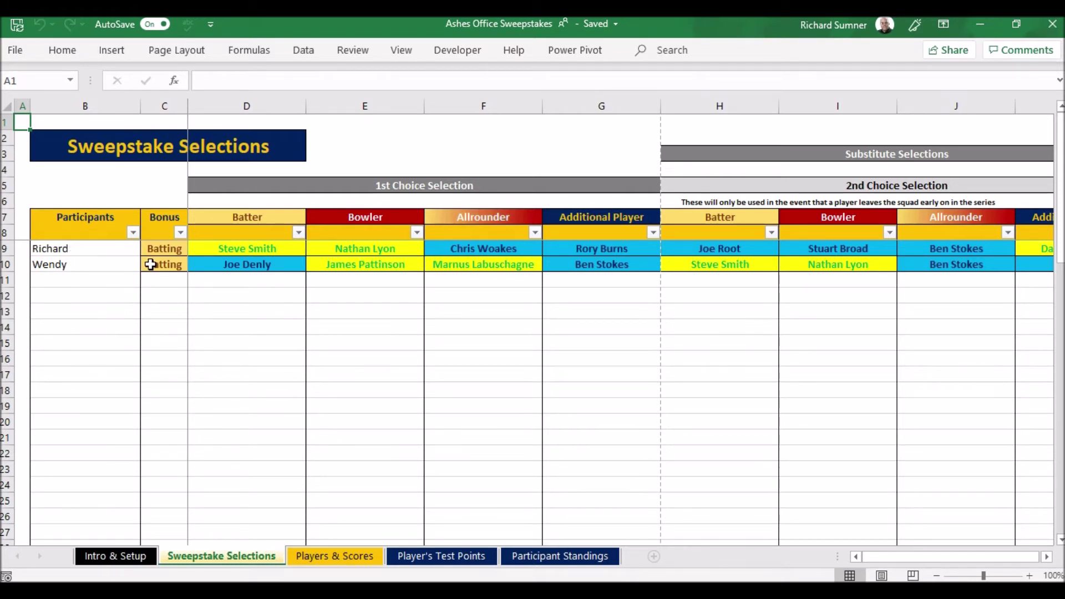
click(175, 281)
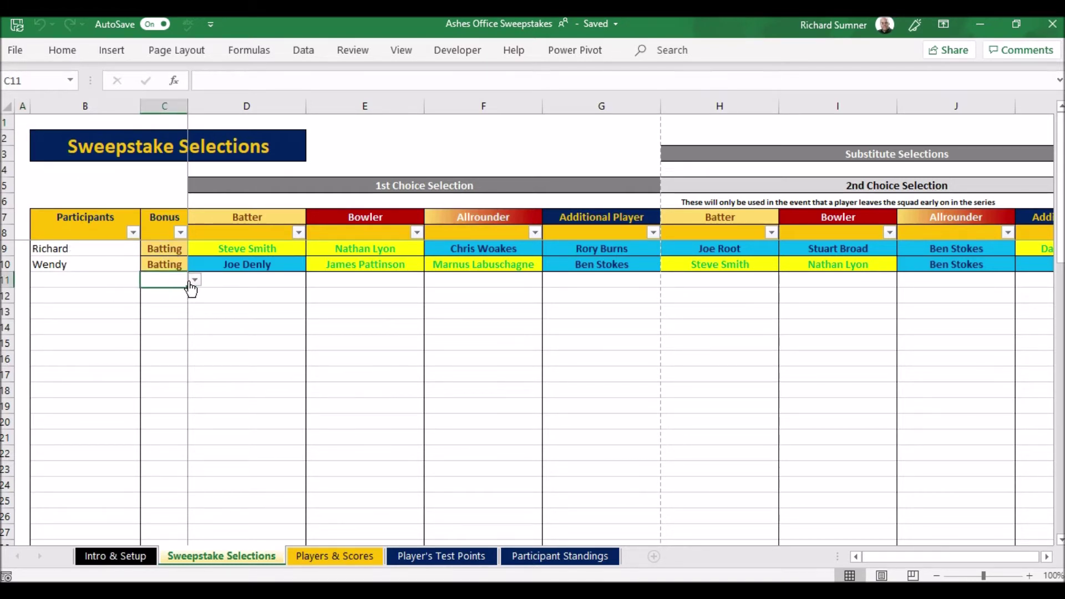
click(195, 280)
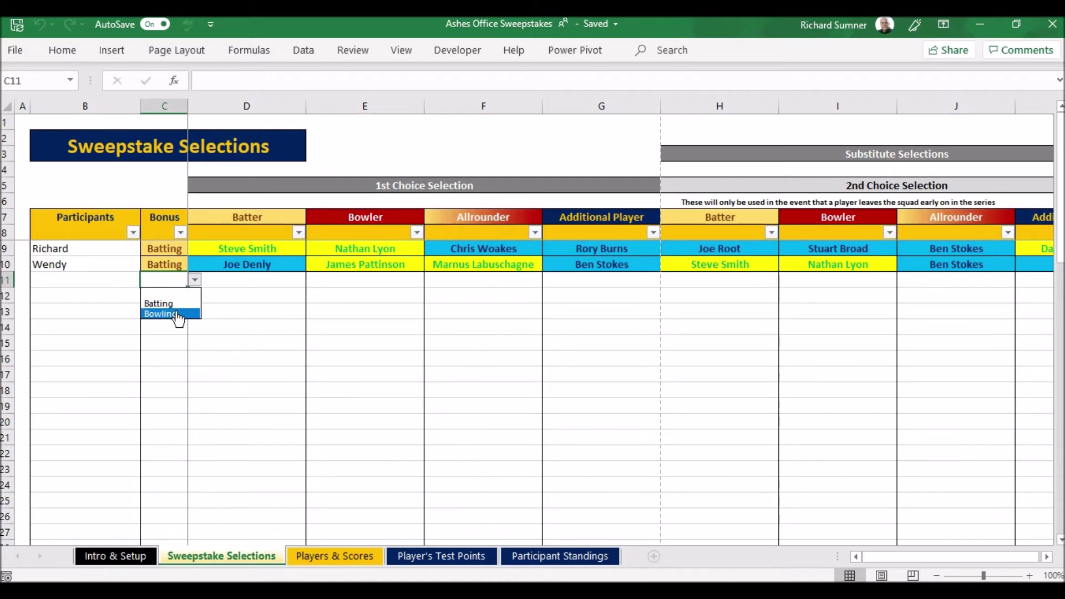
click(183, 281)
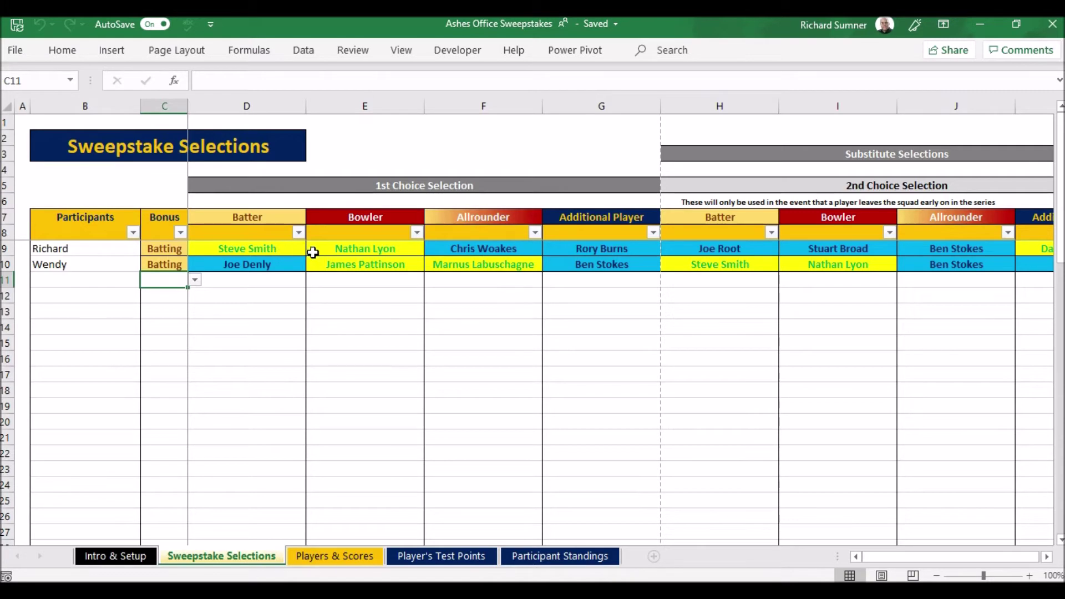
- Look through the player list with countries and types on the Players & Scores sheet
click(319, 561)
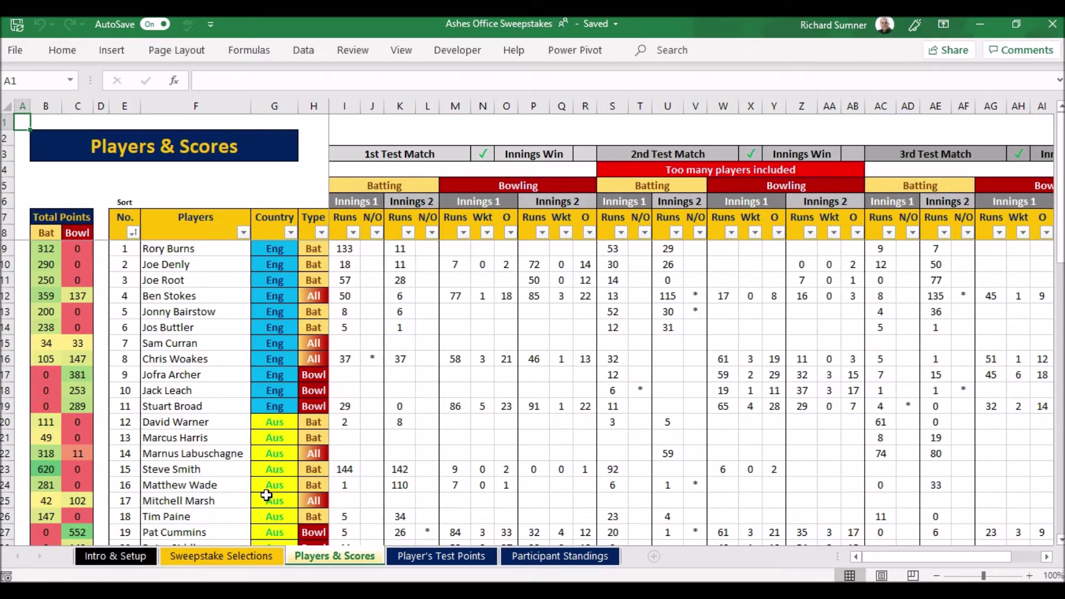
scroll(266, 495, down, 7)
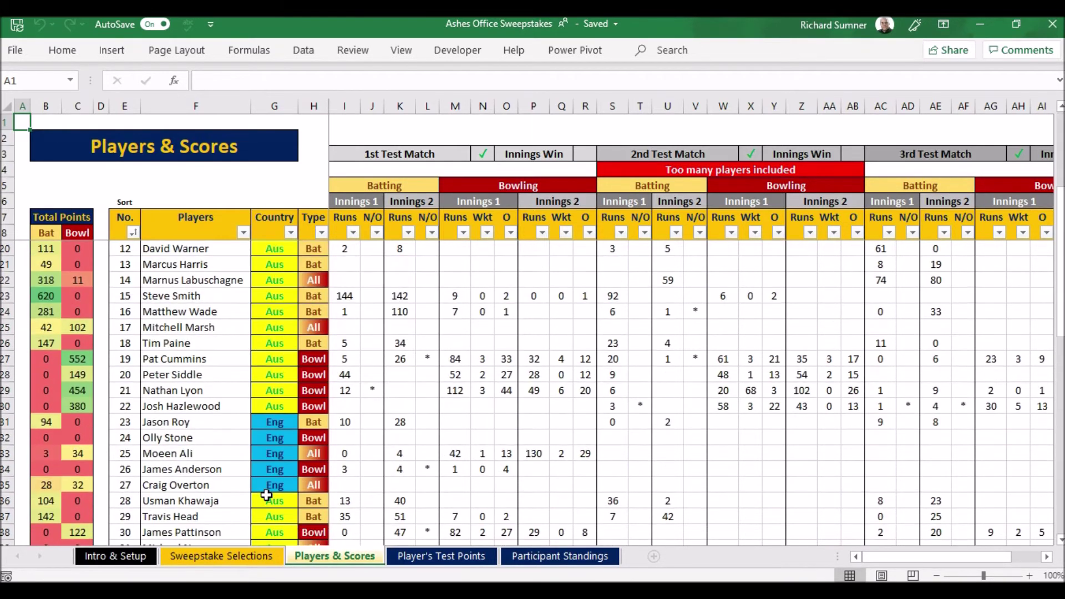
scroll(233, 389, up, 7)
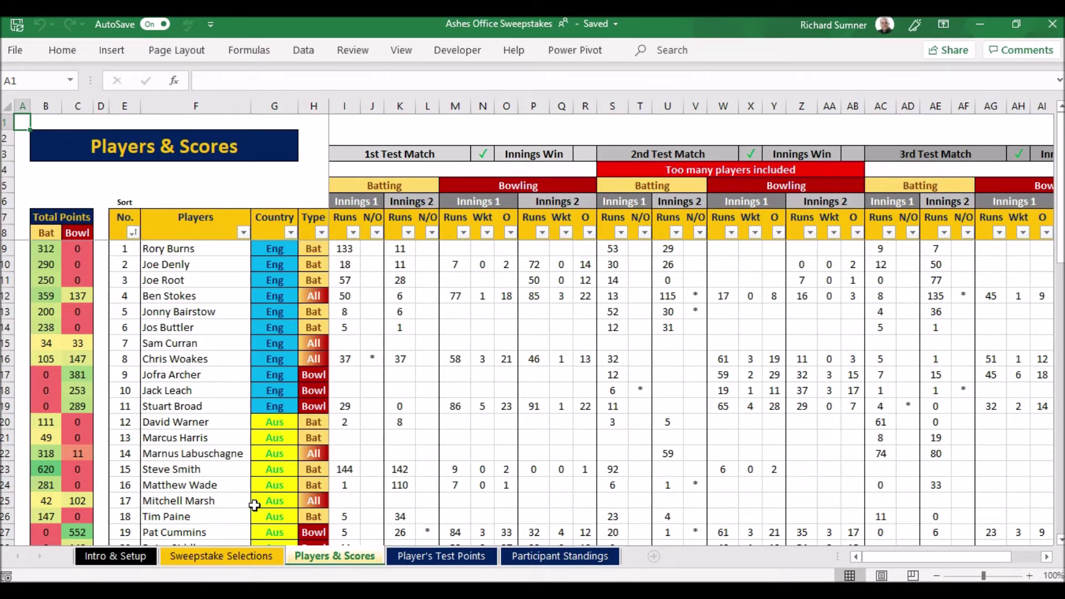
- Review the first- and second-choice columns along row 11 of Sweepstake Selections and return to cell A1
click(240, 556)
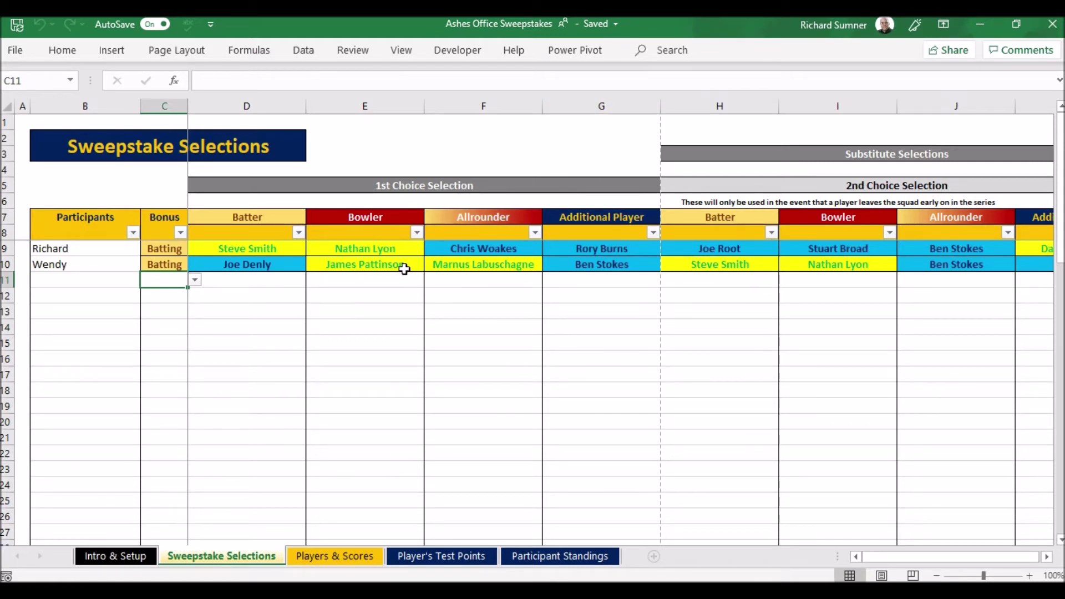
key(Right)
key(Right)
key(Right)
key(Right)
key(Right)
key(Right)
key(Right)
key(Right)
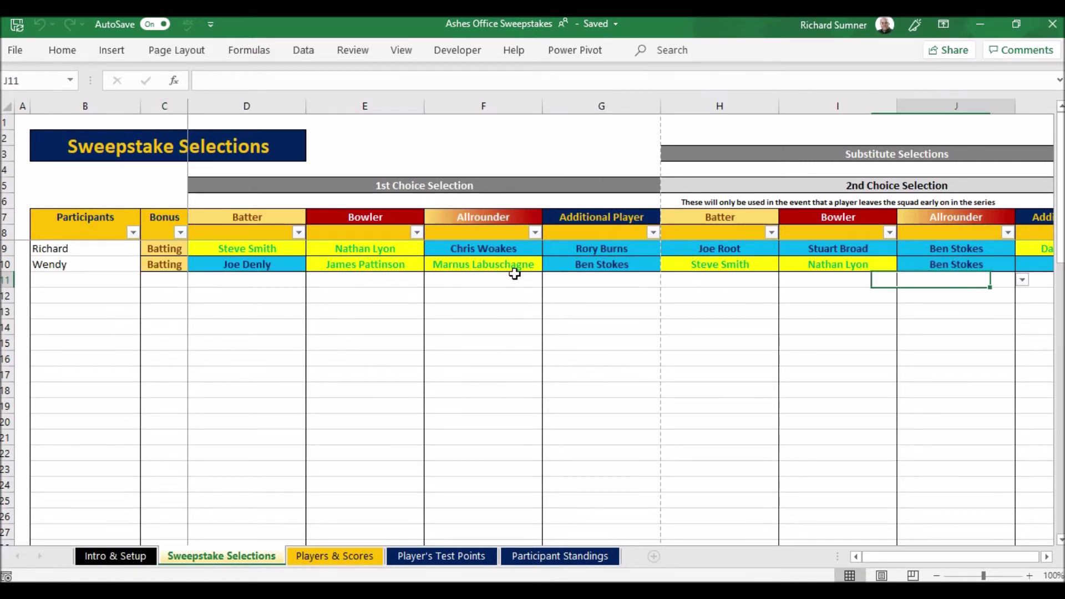
key(Left)
key(Left)
key(Left)
key(Left)
key(Left)
key(Left)
key(Left)
key(Left)
key(Left)
key(Left)
key(Up)
key(Up)
key(Up)
key(Up)
key(Up)
key(Up)
key(Up)
key(Up)
key(Up)
key(Up)
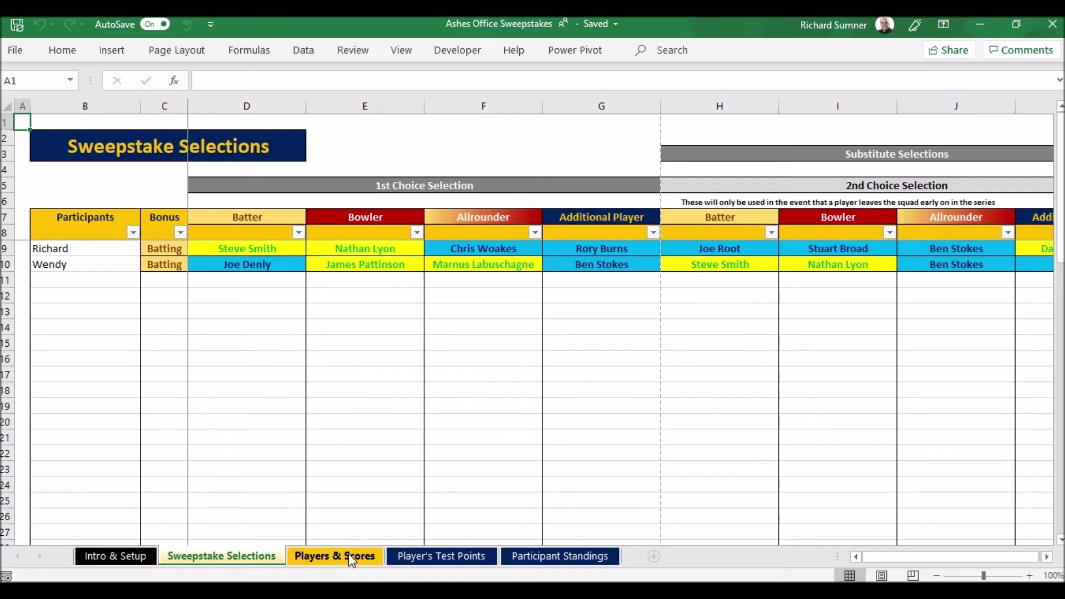
- Compare the Player's Test Points sheet with the Sweepstake Selections and Participant Standings sheets
click(420, 552)
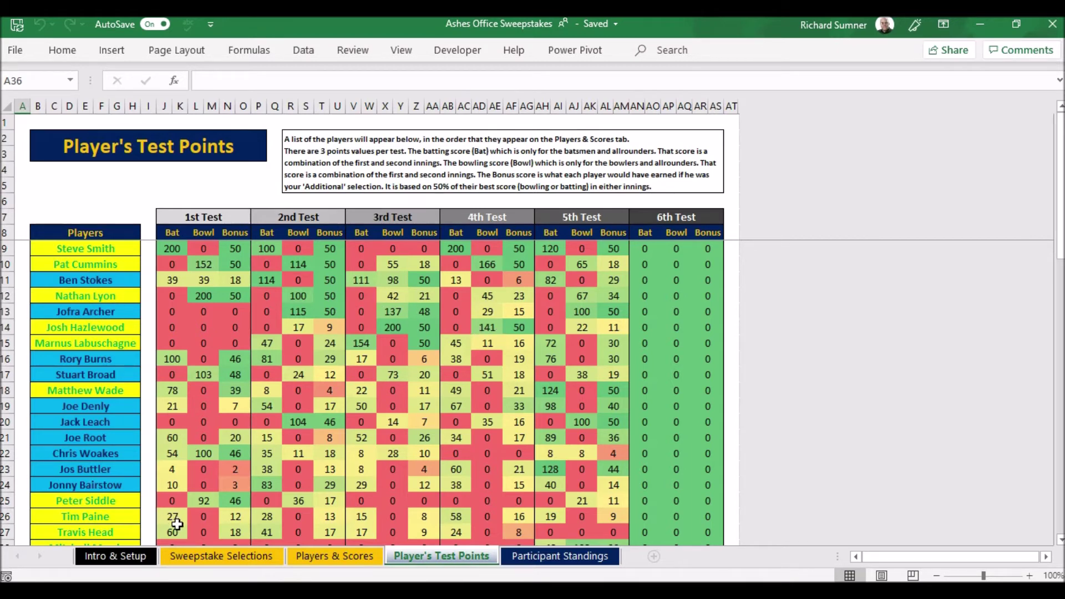
click(198, 551)
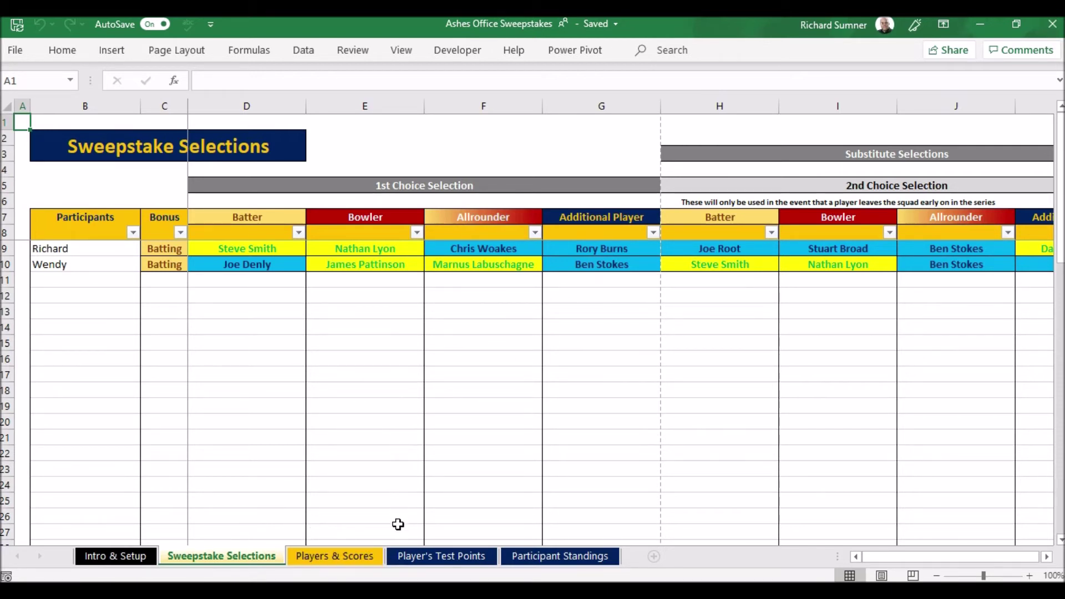
click(436, 556)
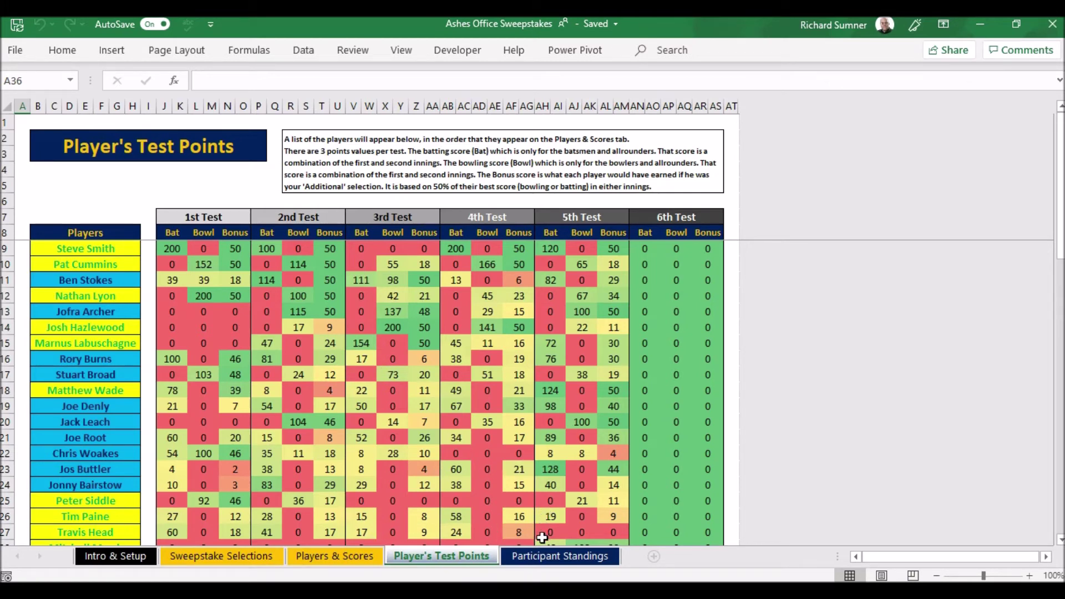
click(546, 557)
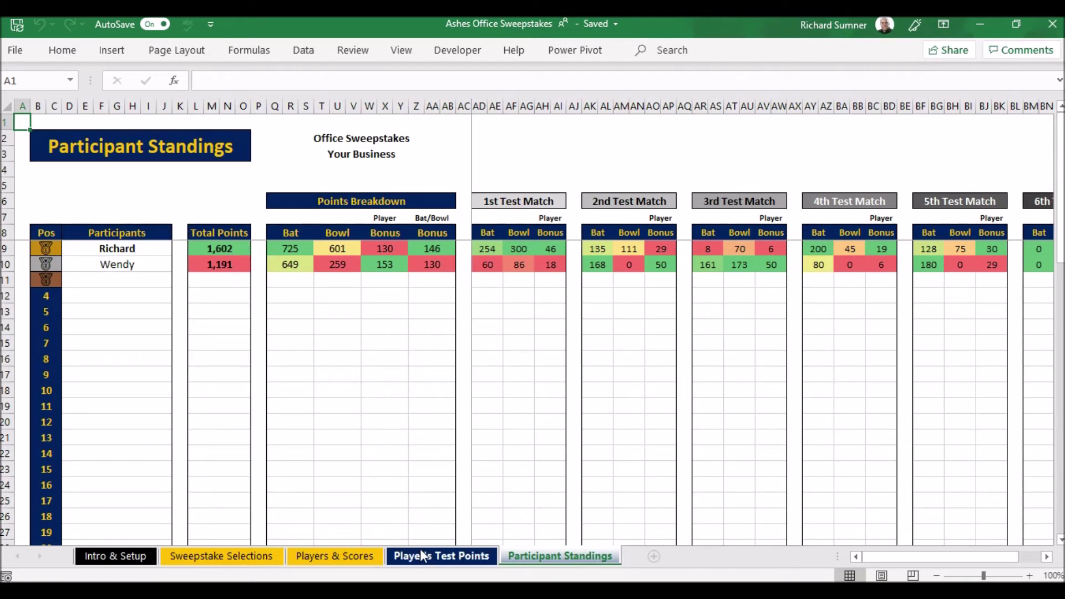
click(449, 555)
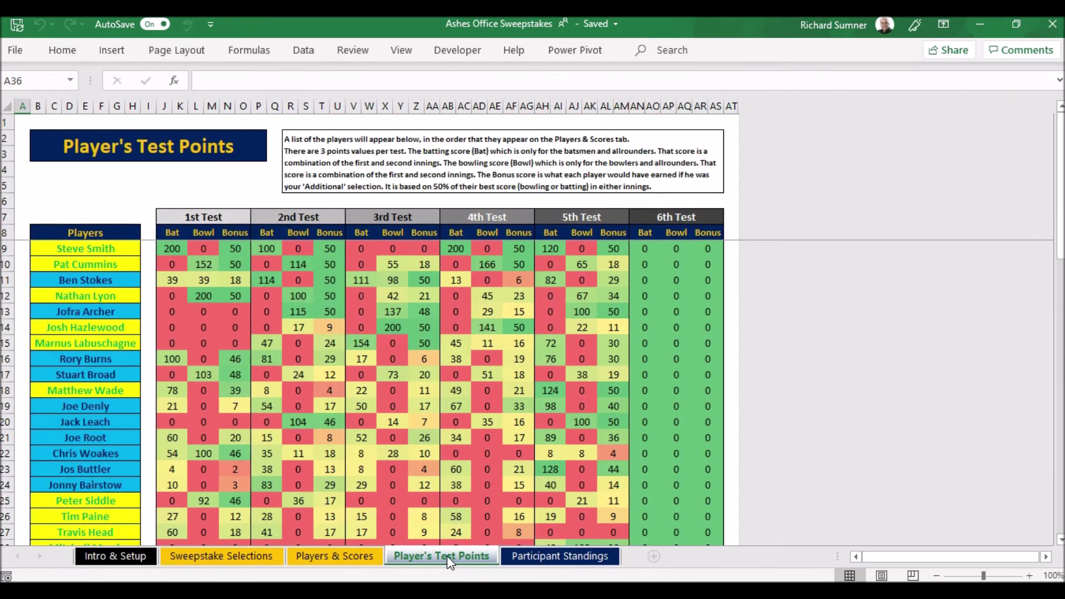
- Check the not-out options for Jonny Bairstow's first innings of the 1st Test on Players & Scores and return to cell A1
click(340, 552)
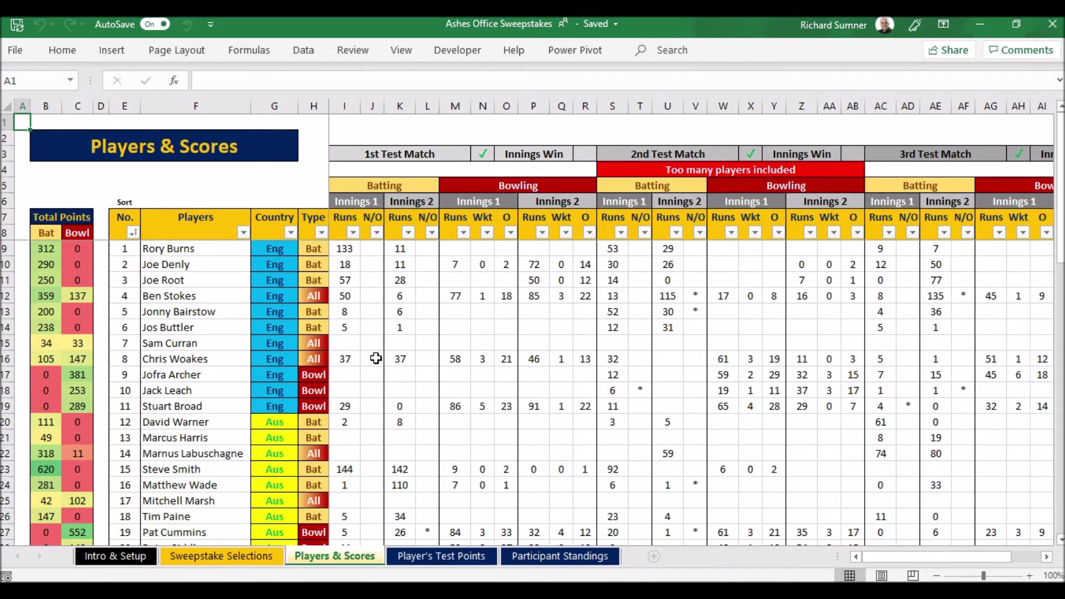
click(379, 314)
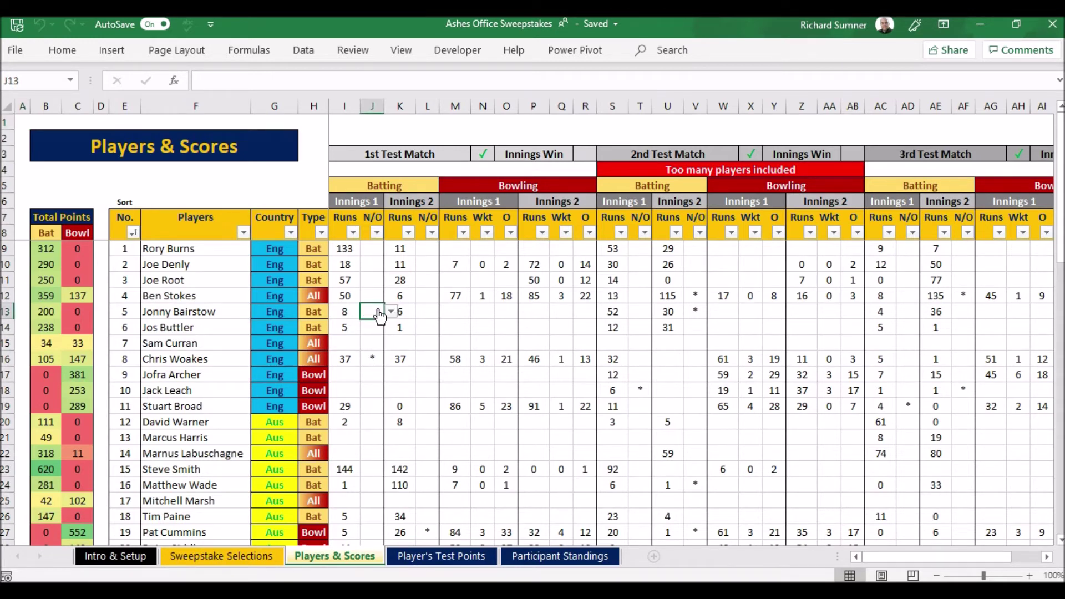
click(391, 312)
click(391, 312)
click(24, 122)
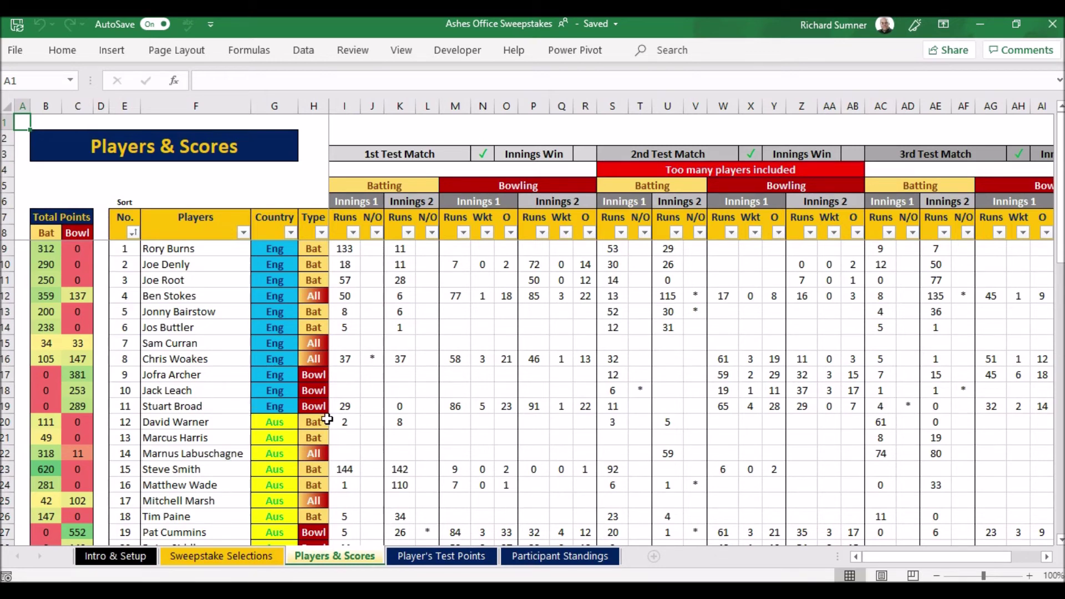
- Review the Participant Standings and Intro & Setup sheets and look through the players' scores on Player's Test Points
click(539, 557)
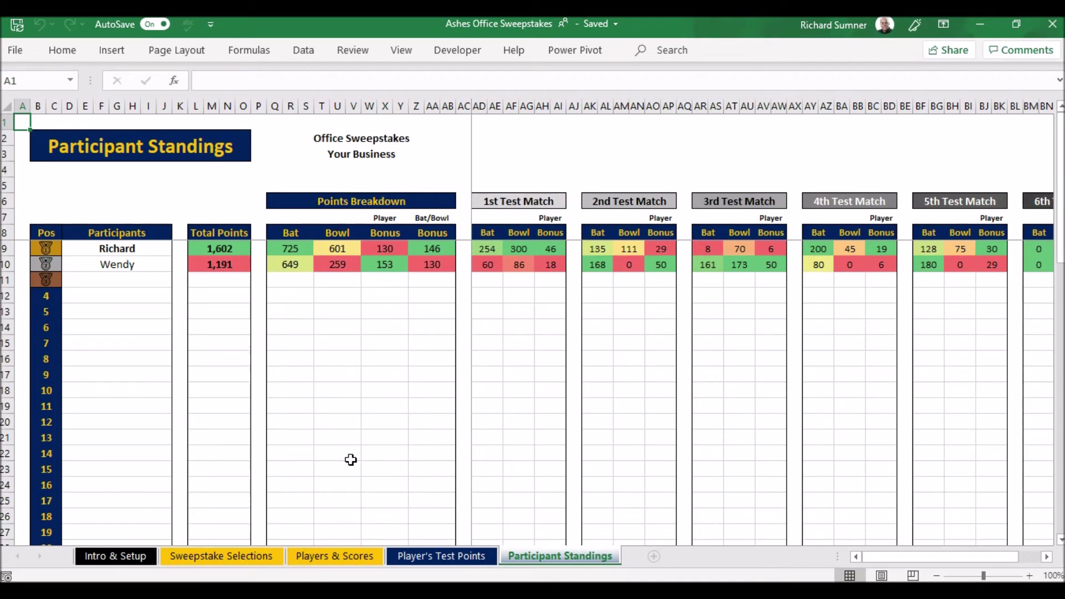
click(136, 556)
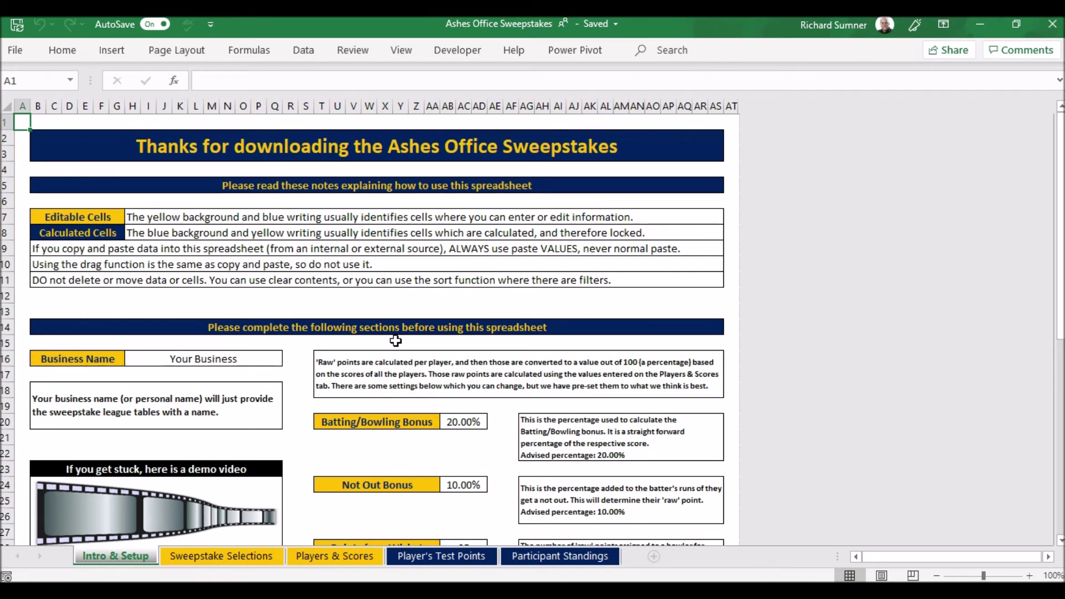
click(442, 557)
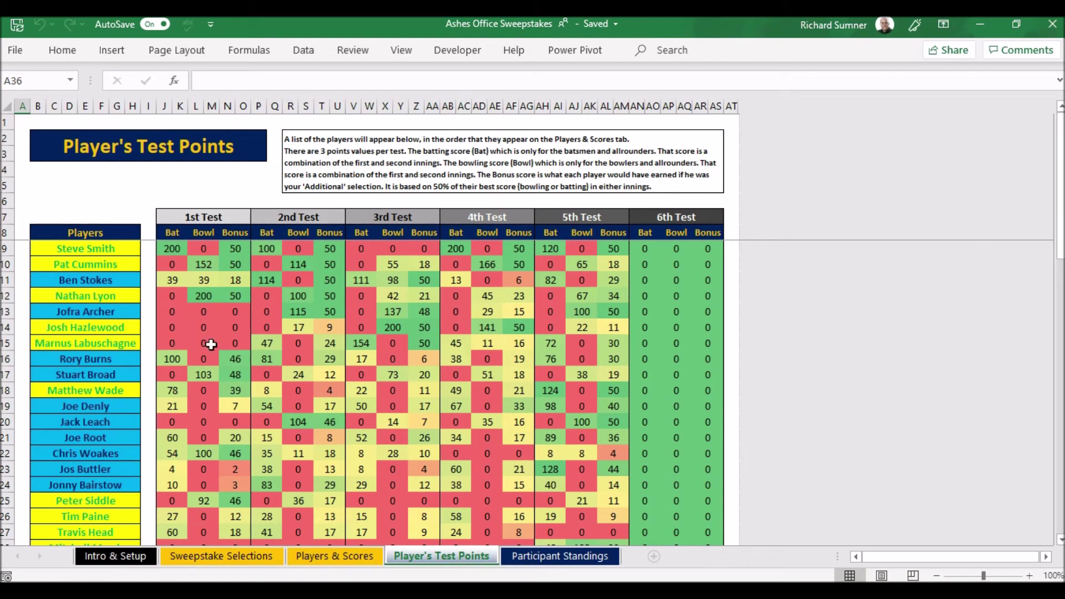
scroll(204, 294, down, 5)
scroll(204, 293, up, 5)
- Examine the Batting/Bowling Bonus, Not Out Bonus and Points for a Wicket settings on the Intro & Setup sheet
click(135, 556)
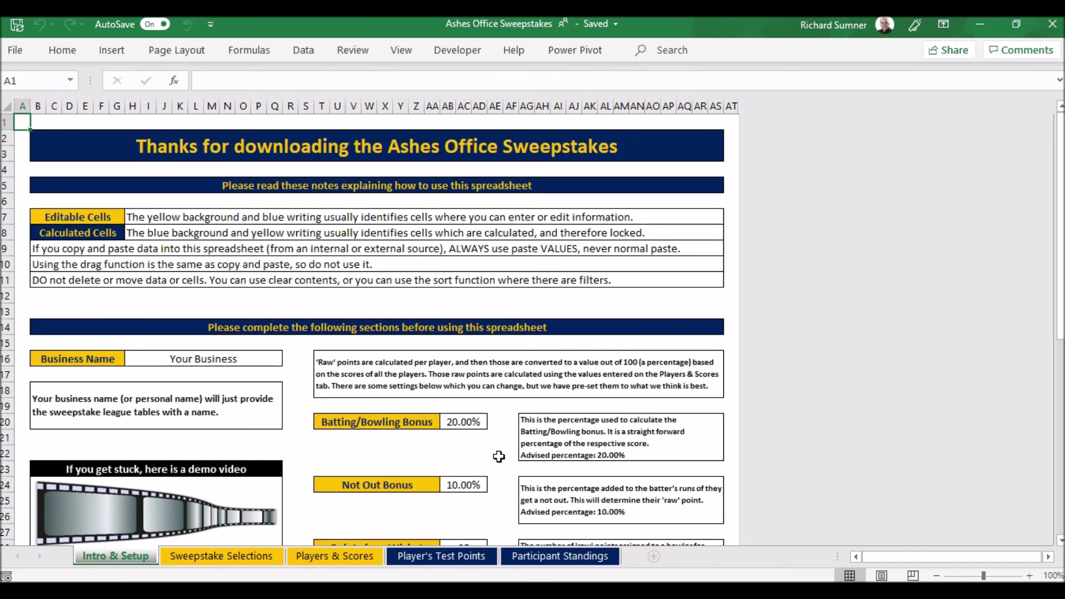
scroll(499, 456, down, 1)
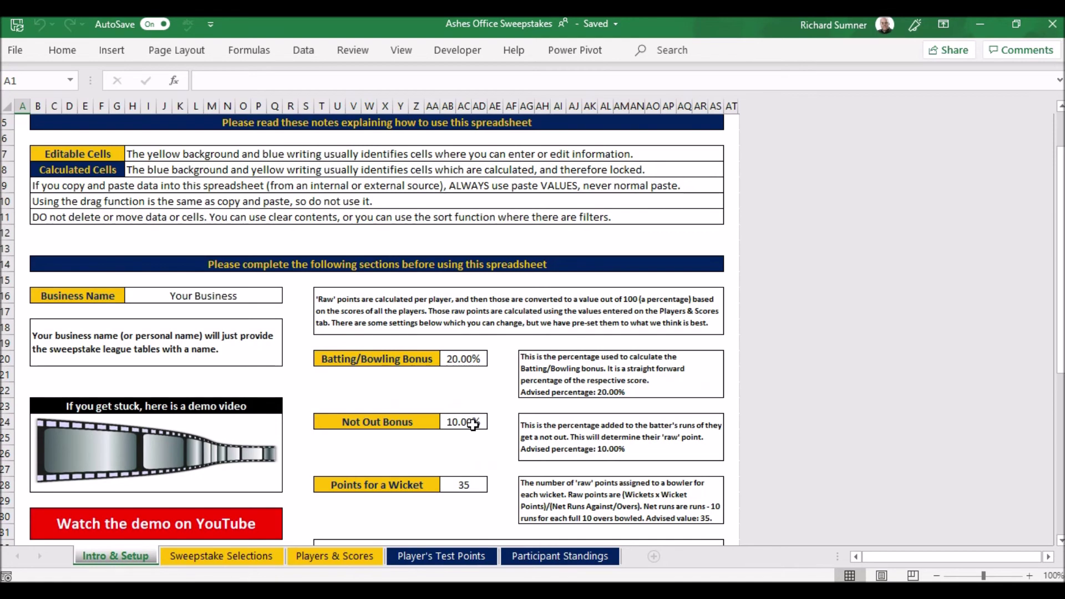
scroll(472, 425, down, 2)
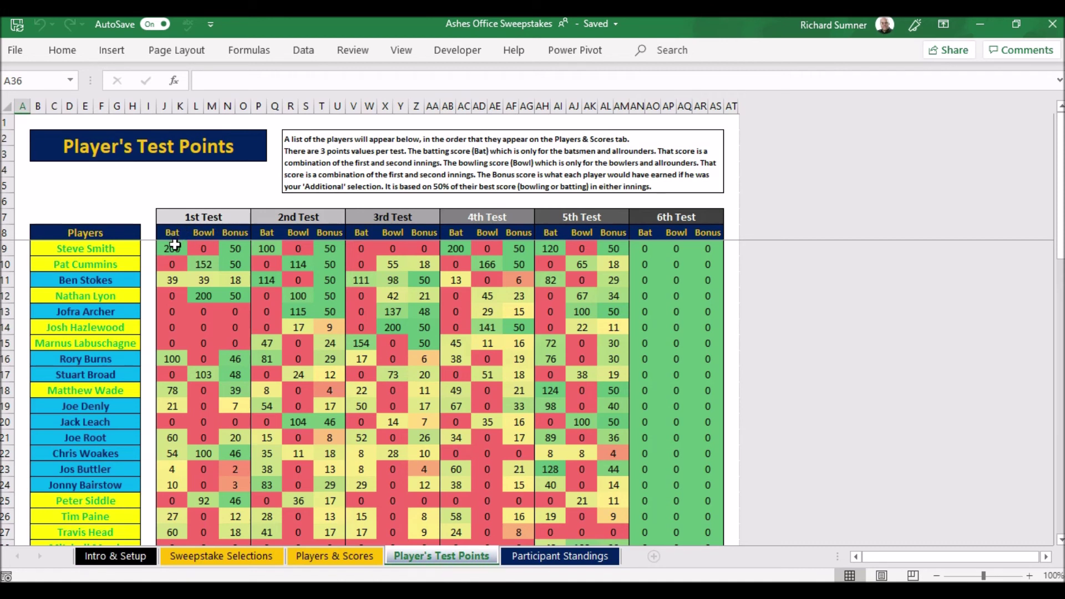
- Inspect Steve Smith's 1st Test batting points and look through the full list on the Player's Test Points sheet
click(174, 246)
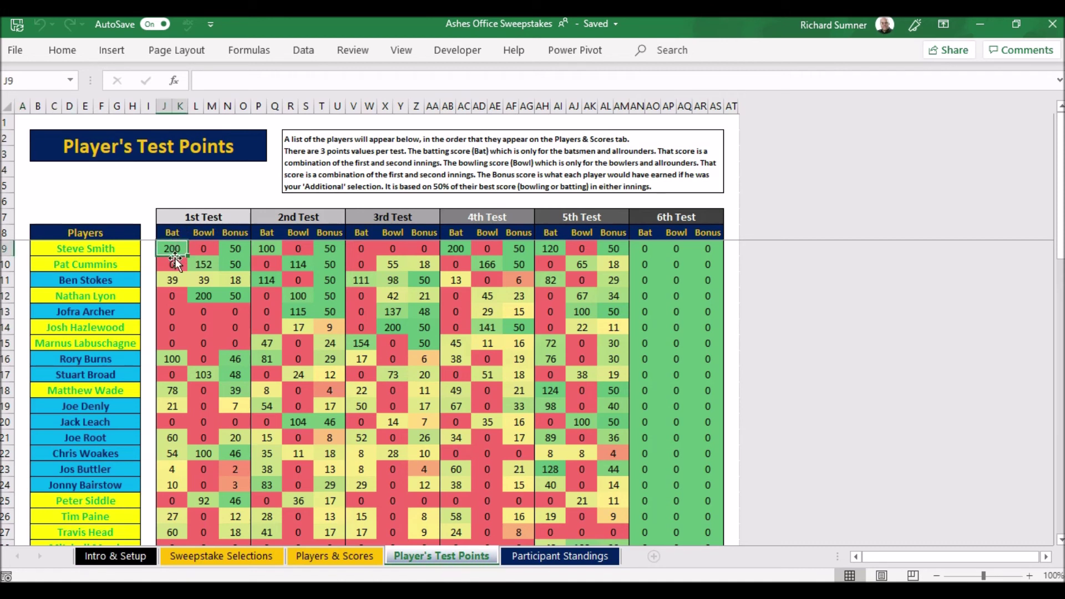
scroll(174, 251, down, 6)
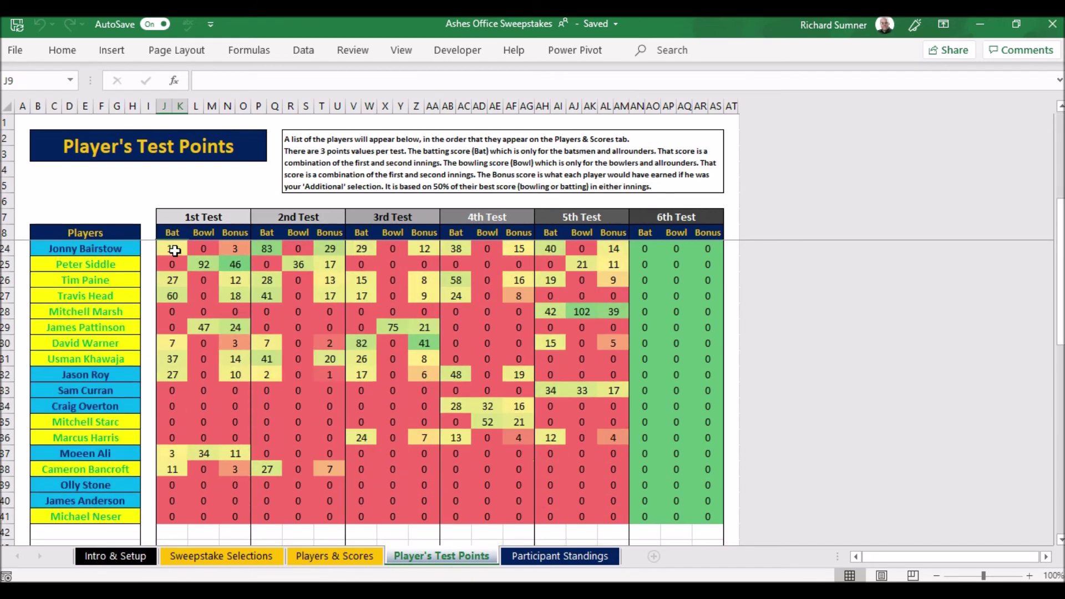
scroll(174, 250, up, 6)
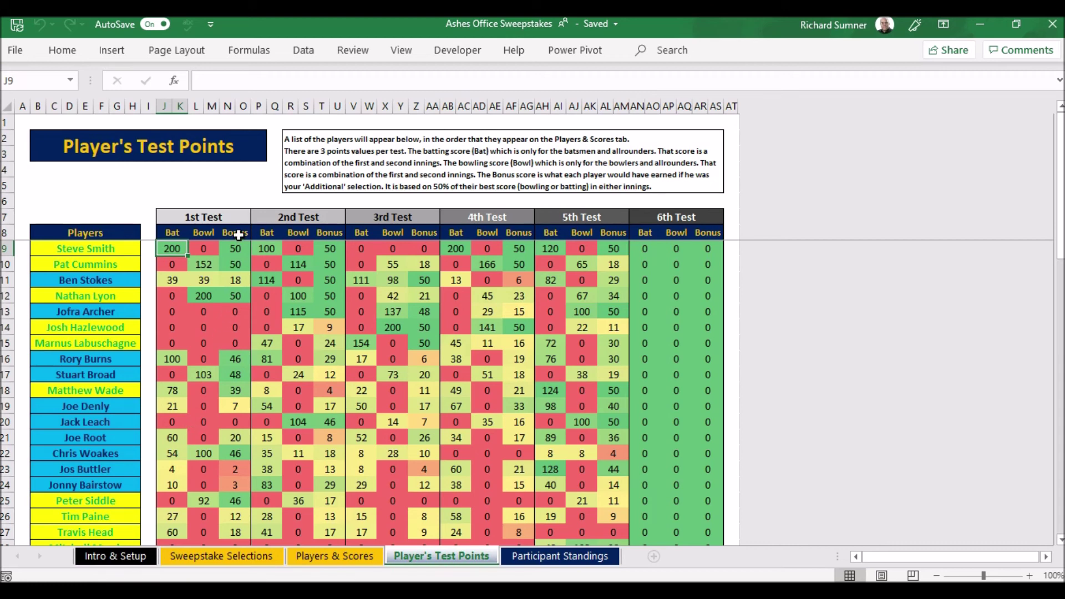
scroll(238, 235, down, 3)
scroll(239, 235, up, 3)
- Relate the Intro & Setup settings and the participants' bonus choices to the Player's Test Points and Players & Scores sheets
click(131, 555)
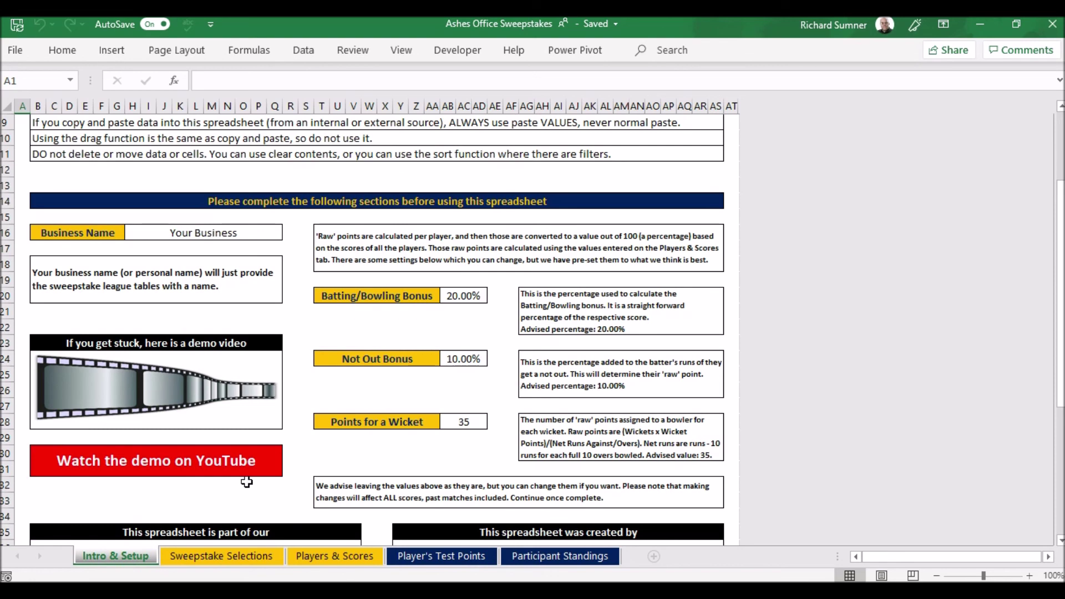
click(219, 556)
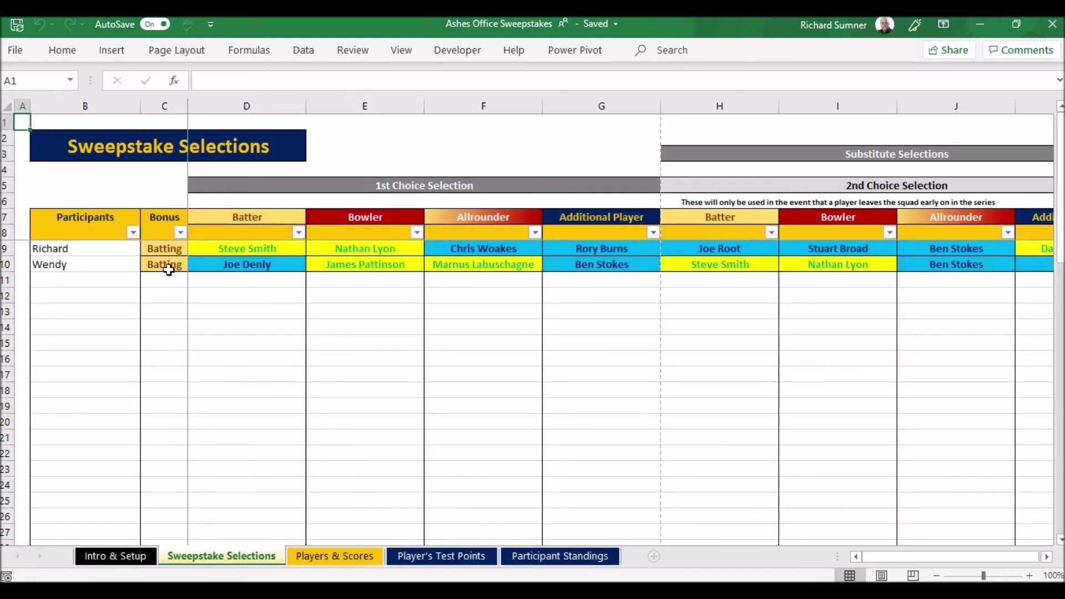
click(425, 557)
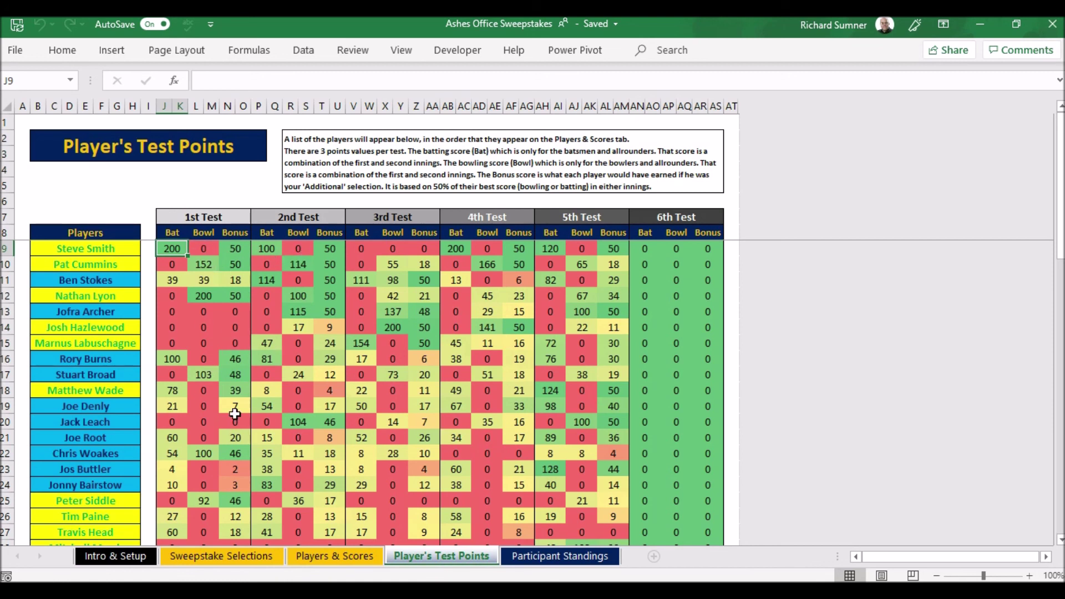
click(359, 555)
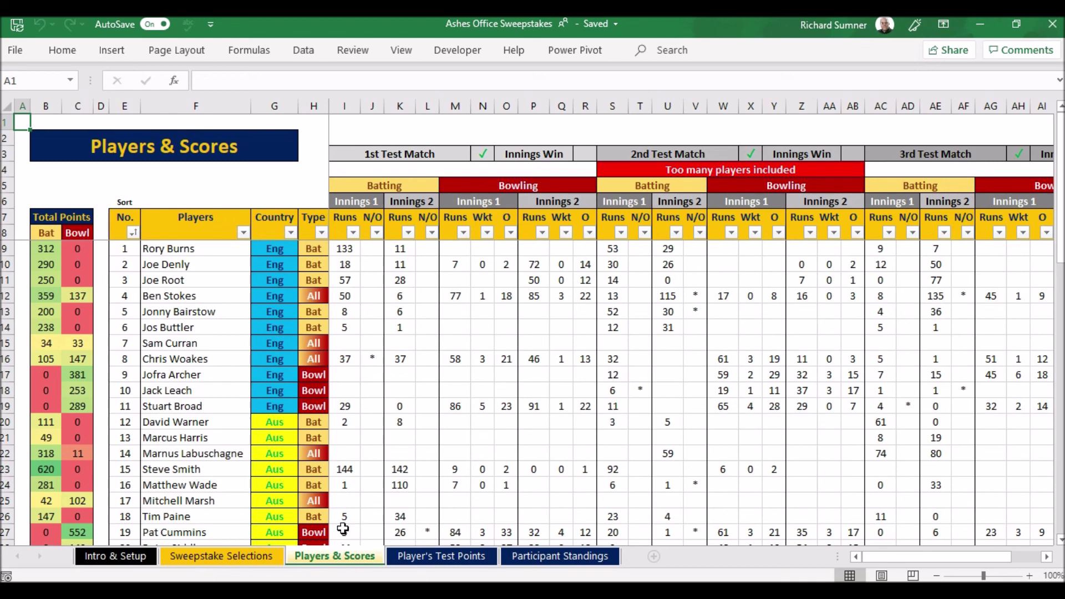
- Go through the selections, scores, test points and standings sheets in order and return to Intro & Setup
click(233, 557)
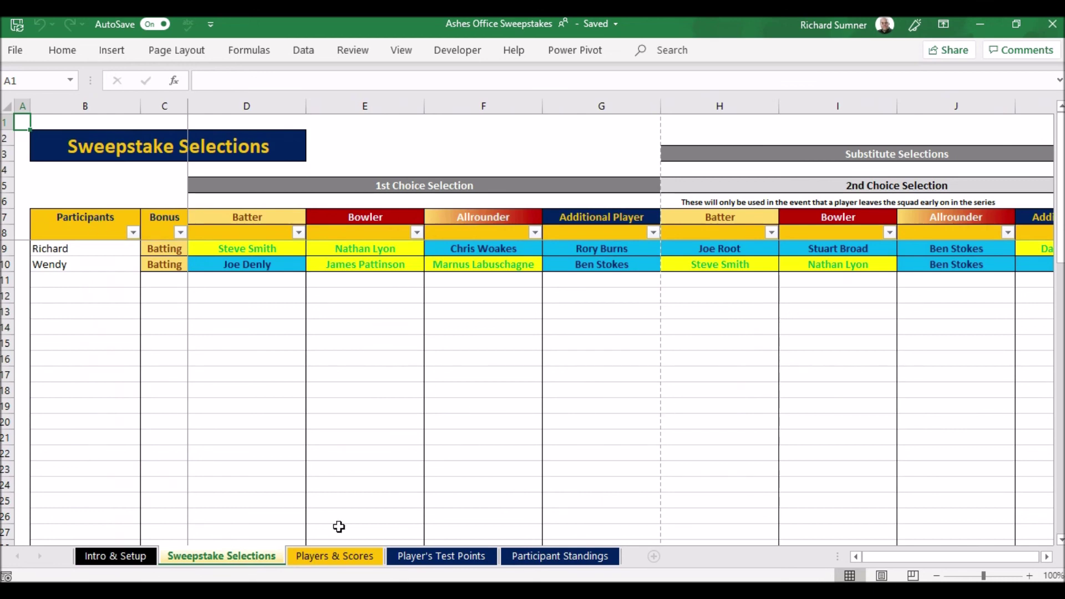
click(338, 553)
click(433, 556)
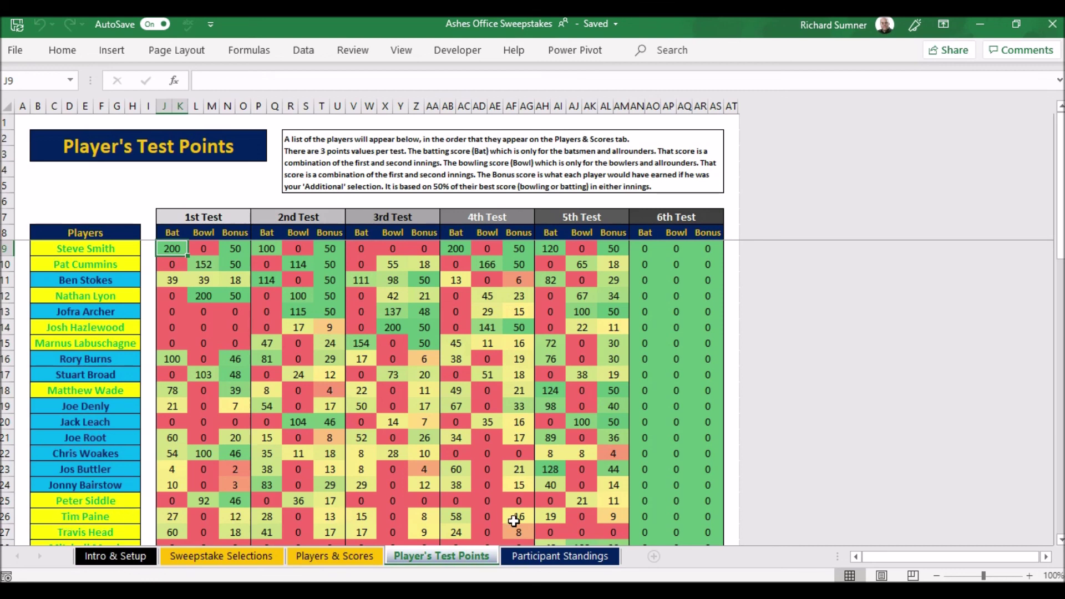
click(526, 557)
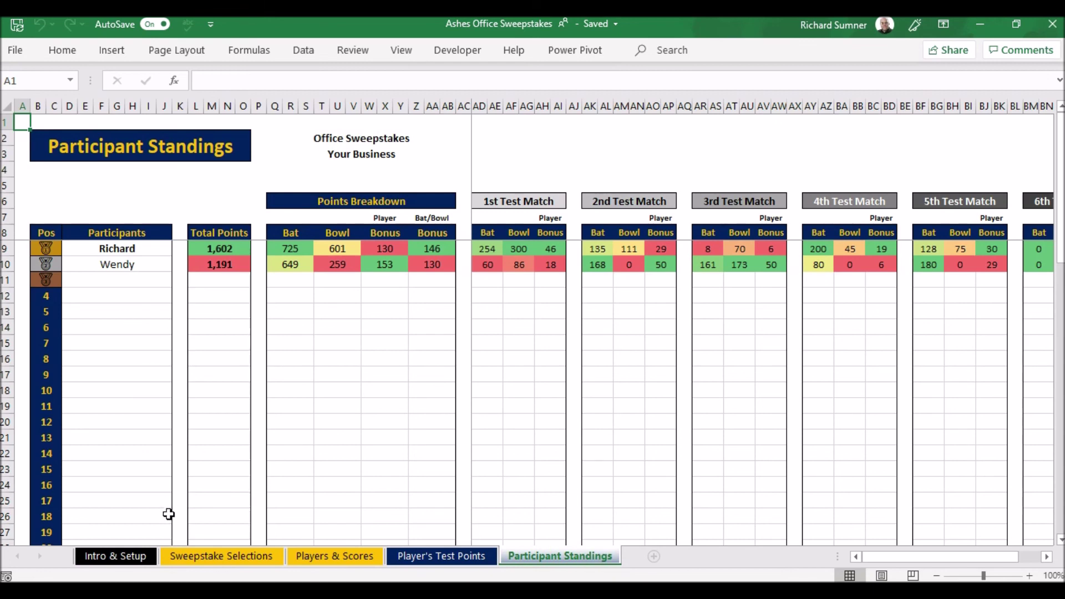
click(138, 558)
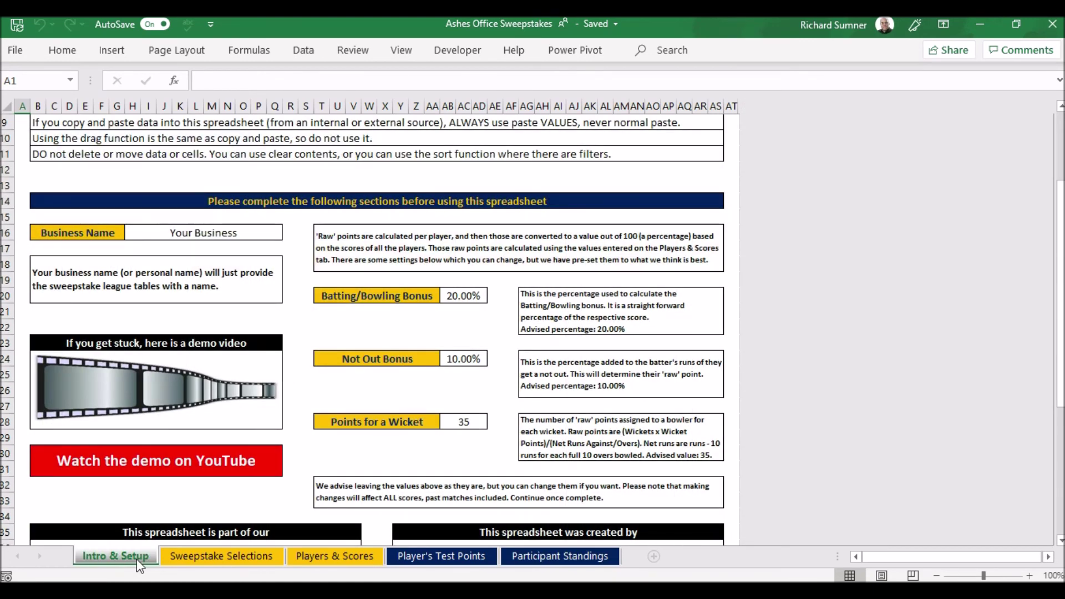